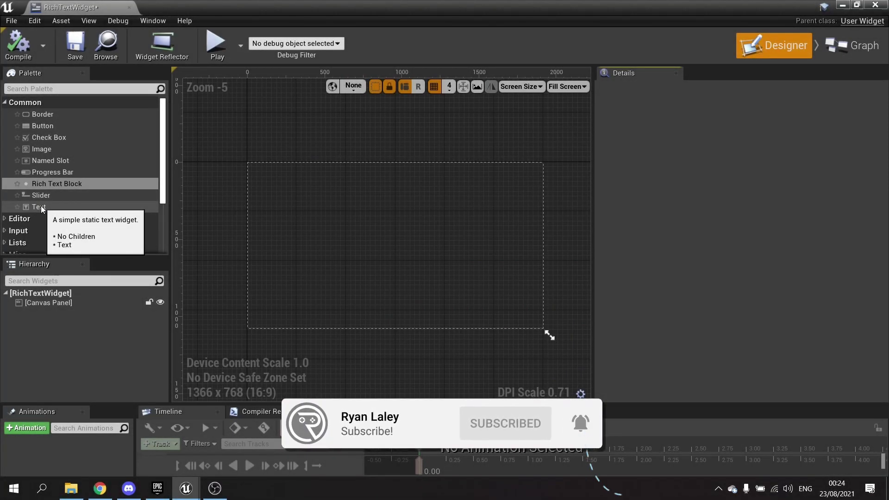
Add a Text widget to the canvas panel and enlarge it to about 1190 by 363.
{"action": "left_click", "coordinate": [41, 206]}
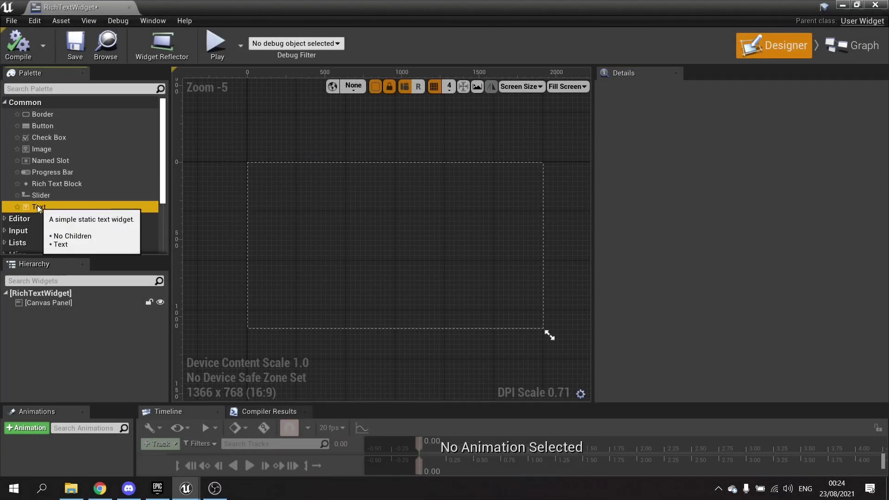
{"action": "left_click_drag", "start_coordinate": [40, 207], "coordinate": [60, 304]}
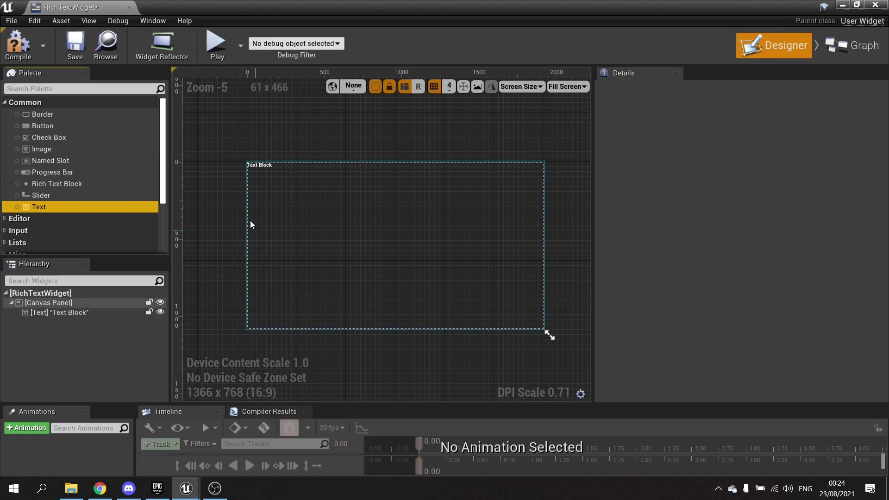
{"action": "left_click", "coordinate": [257, 166]}
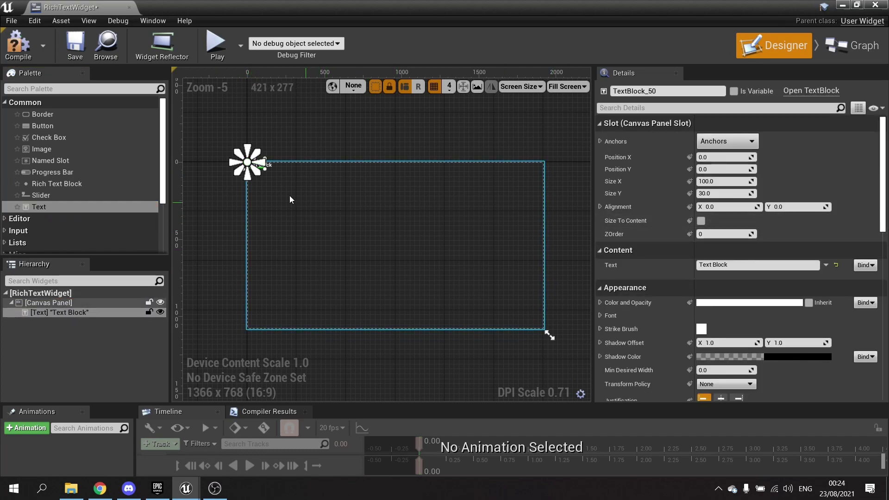
{"action": "left_click_drag", "start_coordinate": [265, 169], "coordinate": [431, 219]}
{"action": "scroll", "coordinate": [307, 193], "scroll_direction": "up", "scroll_amount": 3}
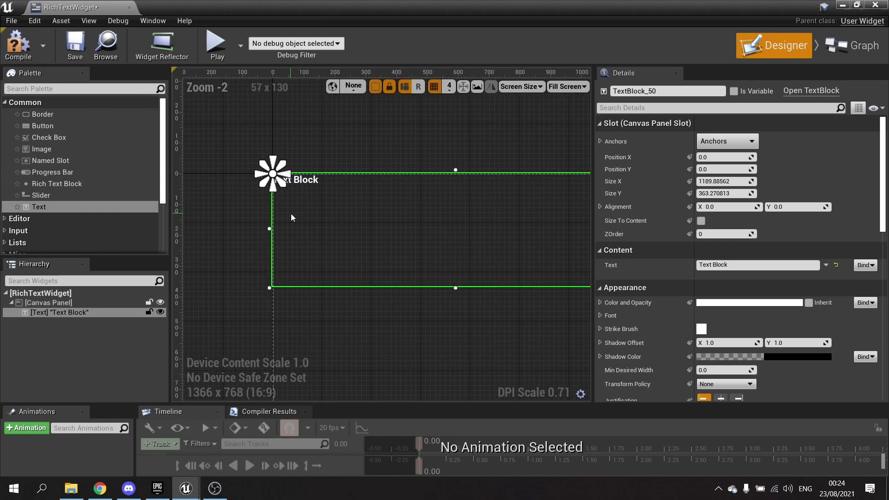
{"action": "right_click_drag", "start_coordinate": [531, 214], "coordinate": [468, 204]}
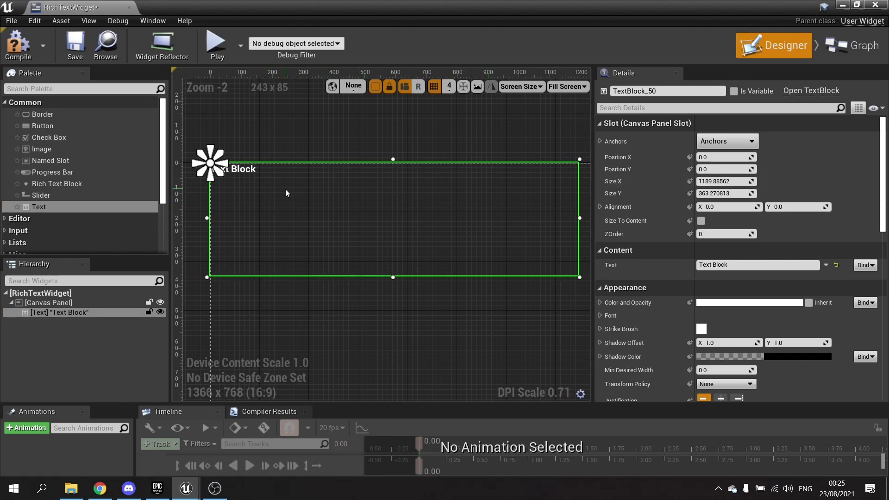
Delete the text block from the canvas panel.
{"action": "left_click", "coordinate": [96, 183]}
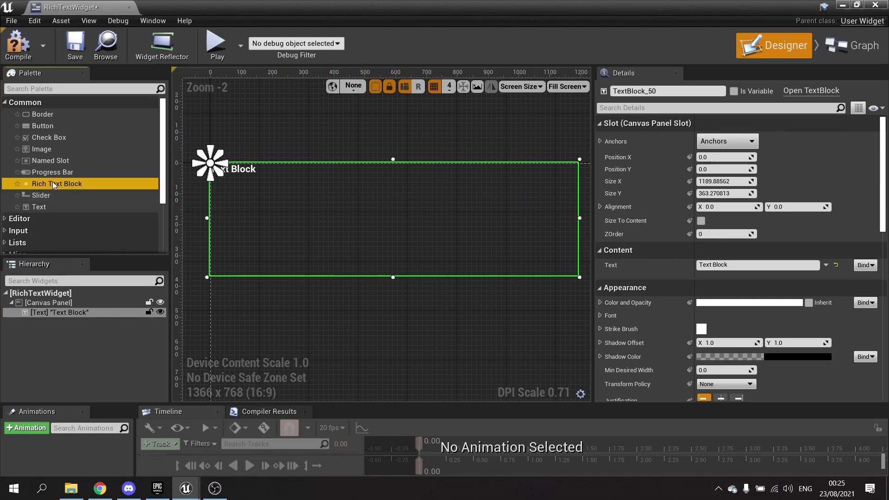
{"action": "left_click", "coordinate": [62, 332]}
{"action": "left_click", "coordinate": [124, 313]}
{"action": "key", "text": "Delete"}
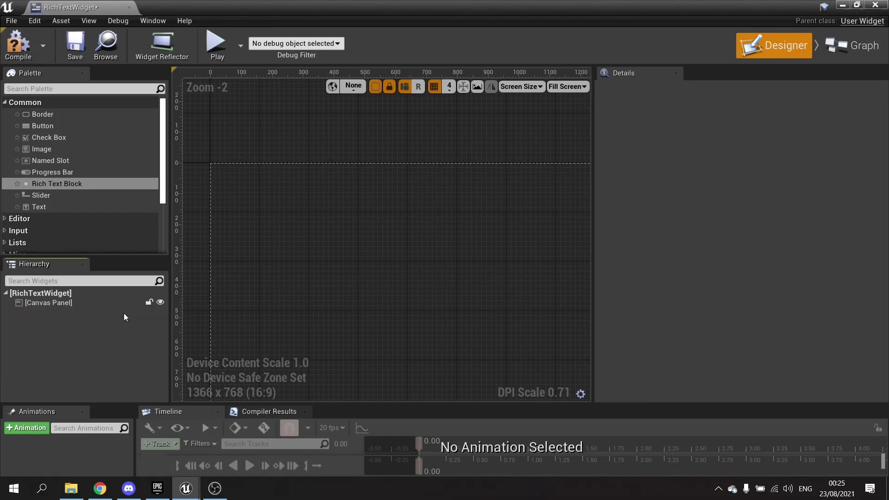
Add a Rich Text Block about 685 by 218 to the canvas panel, with a greeting giving the speaker's first name and "I am a YouTube Tutorial Guru".
{"action": "left_click_drag", "start_coordinate": [50, 184], "coordinate": [62, 314]}
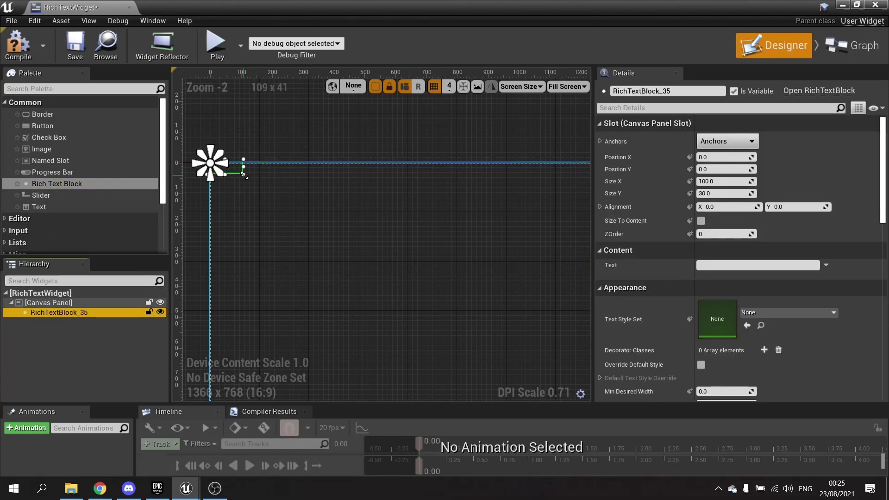
{"action": "left_click_drag", "start_coordinate": [243, 175], "coordinate": [425, 233]}
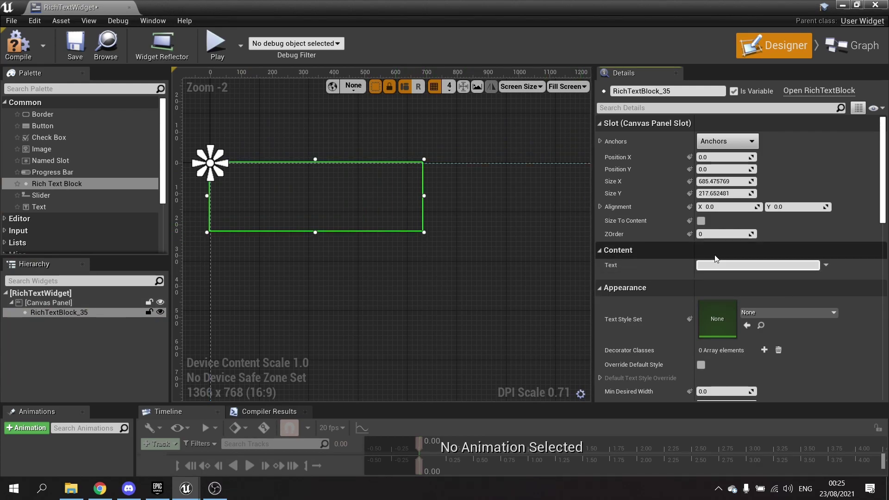
{"action": "type", "text": ", my name is Ryan and I am a You"}
{"action": "type", "text": "Tube Tutorial Guru"}
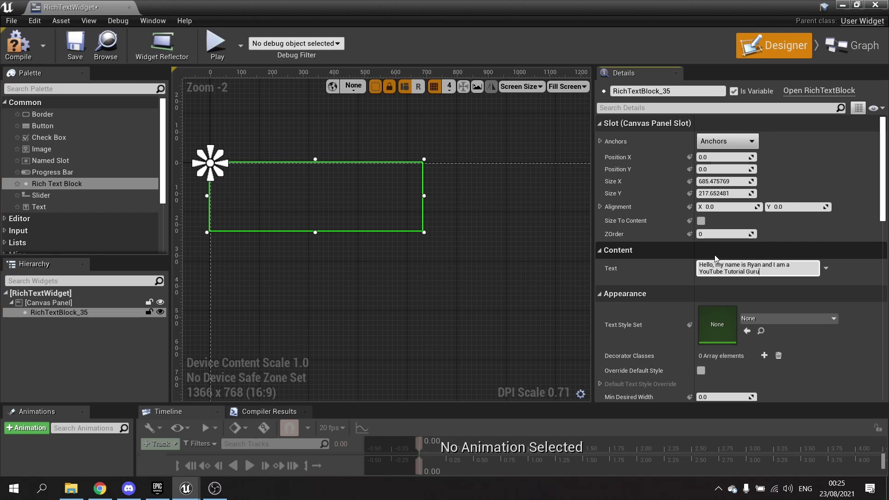
{"action": "key", "text": "Return"}
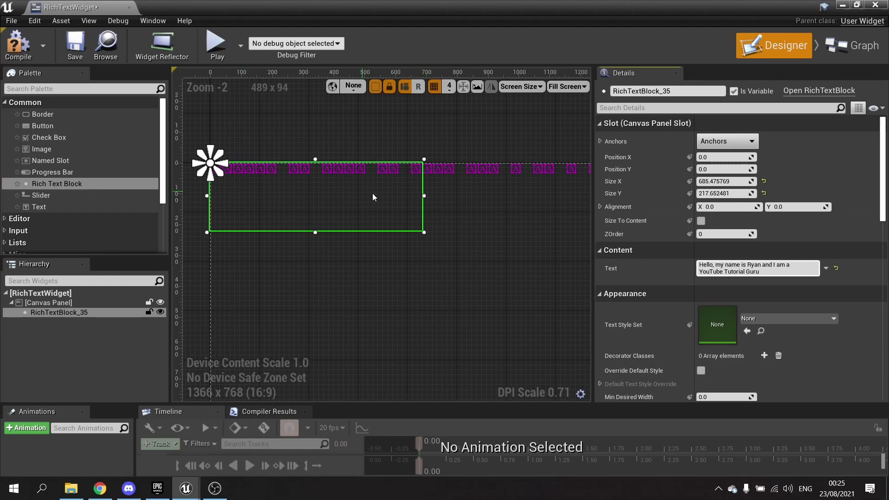
Anchor the rich text block to stretch across the full canvas and reset its offsets to 100 on the right and 30 at the bottom.
{"action": "mouse_move", "coordinate": [372, 193]}
{"action": "right_mouse_down"}
{"action": "mouse_move", "coordinate": [266, 207]}
{"action": "mouse_move", "coordinate": [265, 215]}
{"action": "mouse_move", "coordinate": [365, 209]}
{"action": "right_mouse_up"}
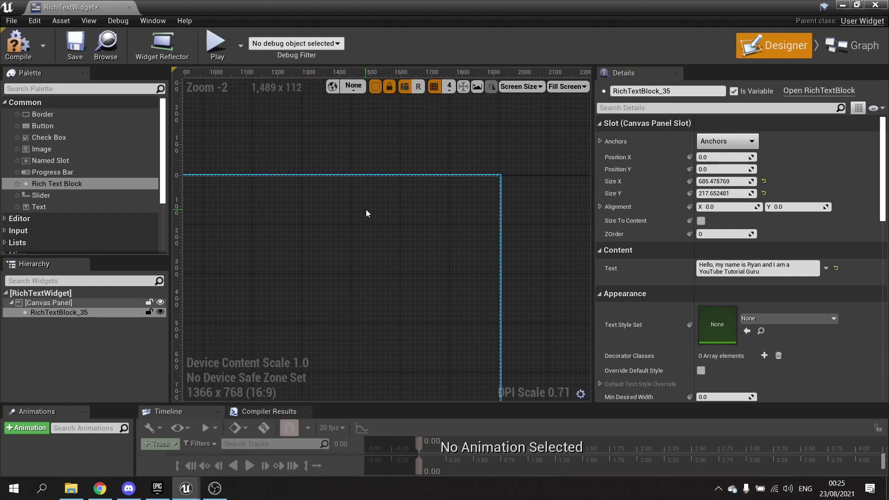
{"action": "scroll", "coordinate": [366, 209], "scroll_direction": "down", "scroll_amount": 3}
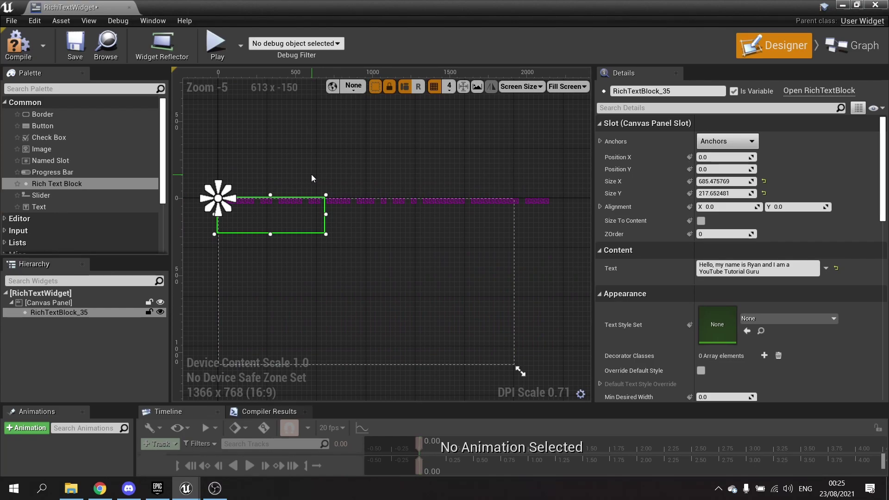
{"action": "scroll", "coordinate": [301, 213], "scroll_direction": "up", "scroll_amount": 3}
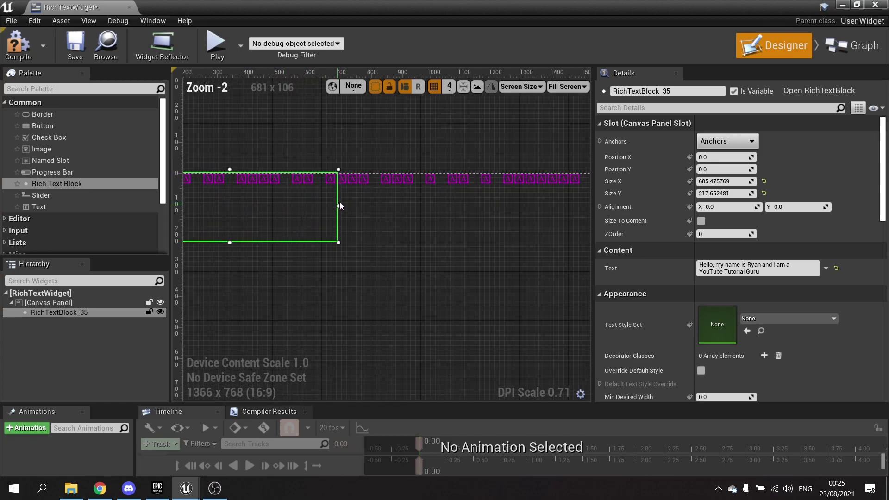
{"action": "right_click_drag", "start_coordinate": [340, 201], "coordinate": [371, 230]}
{"action": "scroll", "coordinate": [454, 243], "scroll_direction": "down", "scroll_amount": 3}
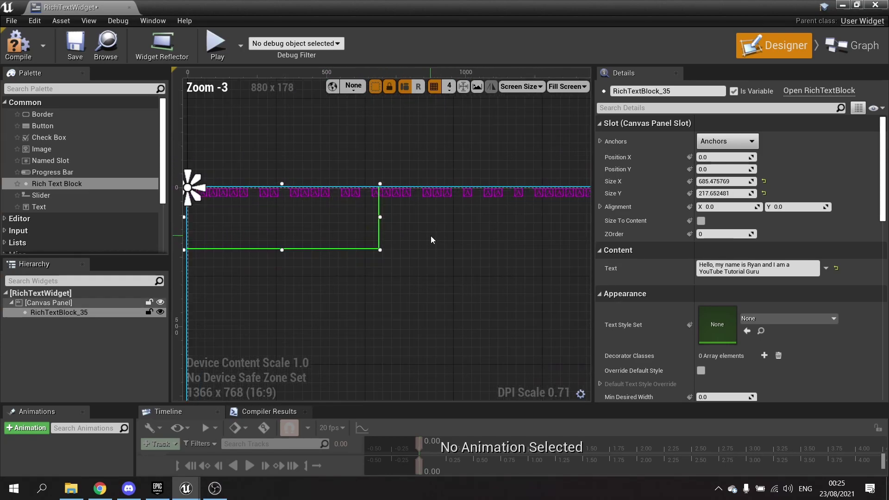
{"action": "left_click", "coordinate": [750, 141]}
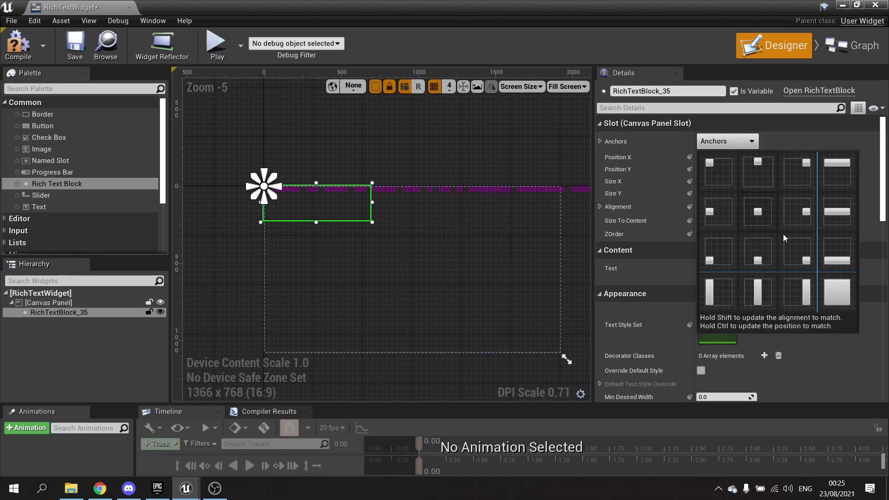
{"action": "left_click", "coordinate": [836, 292]}
{"action": "left_click", "coordinate": [763, 181]}
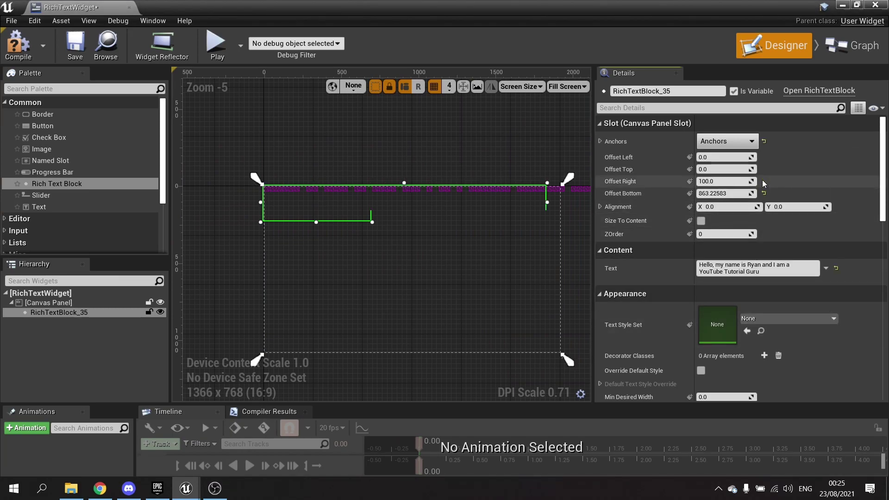
{"action": "left_click", "coordinate": [764, 193]}
{"action": "right_click_drag", "start_coordinate": [405, 270], "coordinate": [391, 267]}
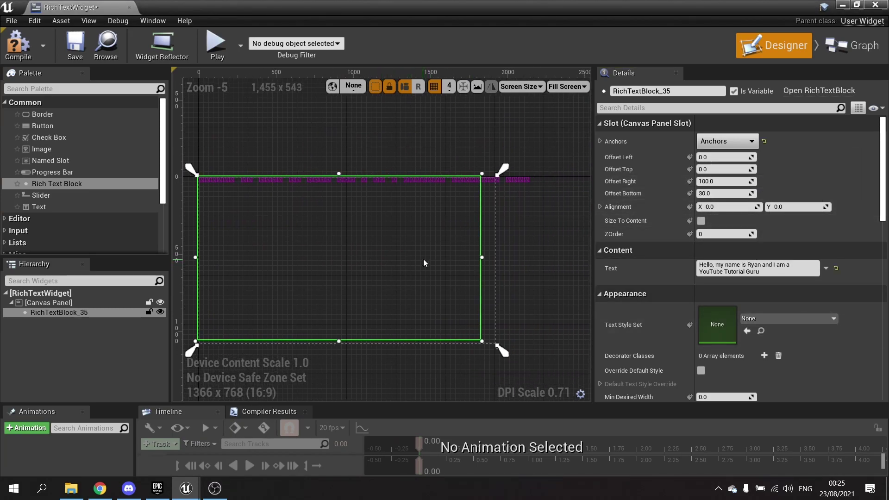
{"action": "scroll", "coordinate": [421, 257], "scroll_direction": "up", "scroll_amount": 3}
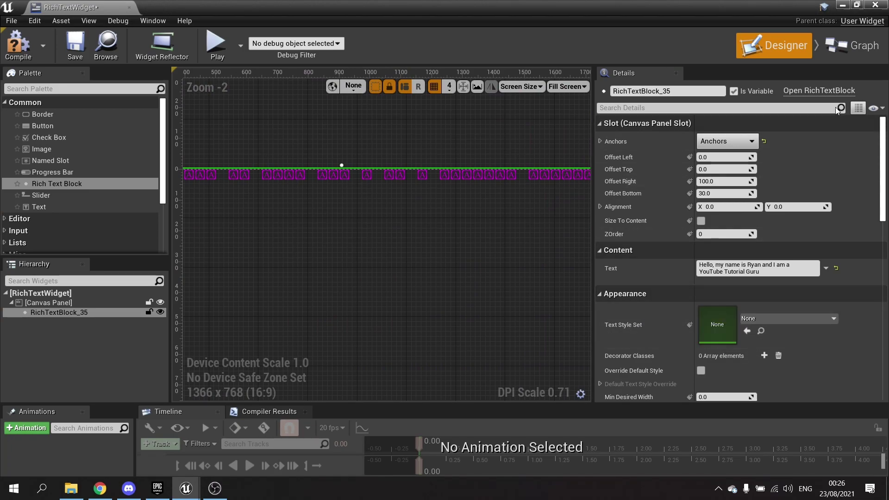
Create a data table in the project's UI folder using the RichTextStyleRow row structure.
{"action": "left_click", "coordinate": [842, 5]}
{"action": "left_click", "coordinate": [146, 357]}
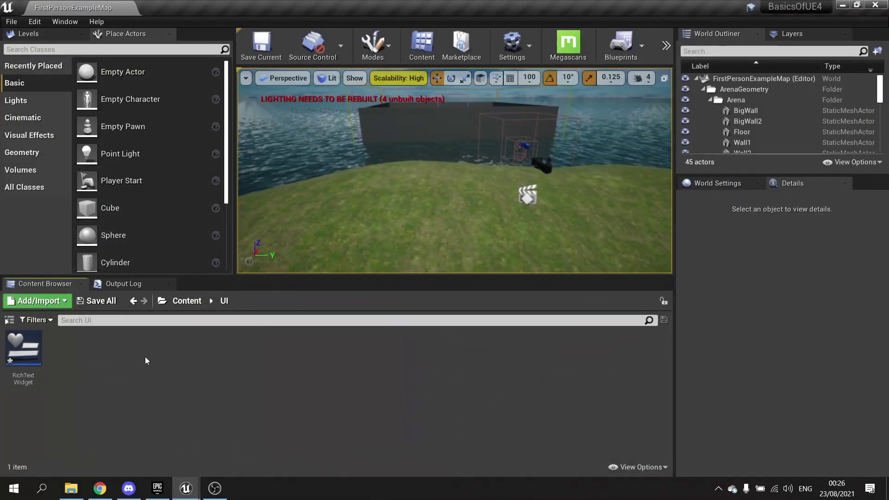
{"action": "right_click", "coordinate": [135, 357]}
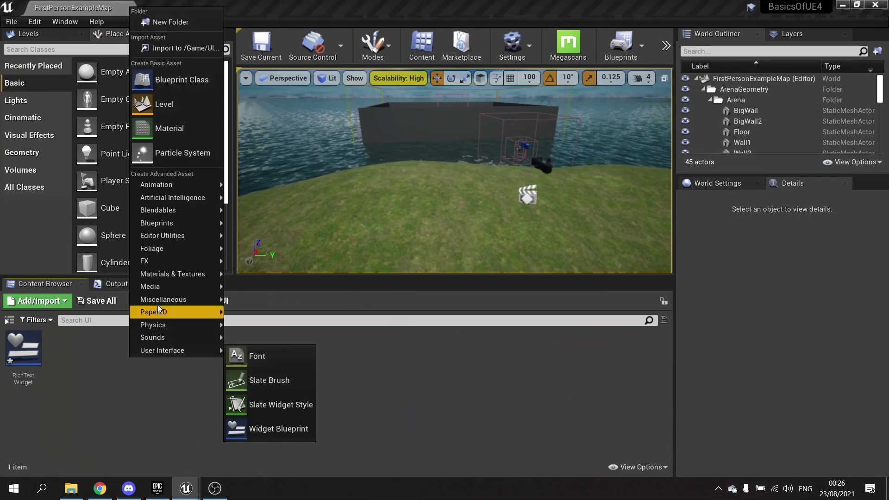
{"action": "mouse_move", "coordinate": [165, 302]}
{"action": "left_click", "coordinate": [258, 271]}
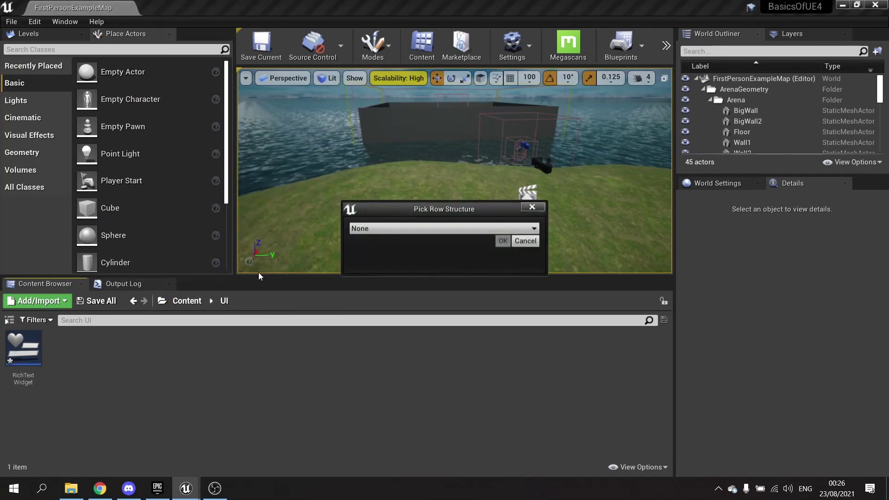
{"action": "left_click", "coordinate": [383, 231]}
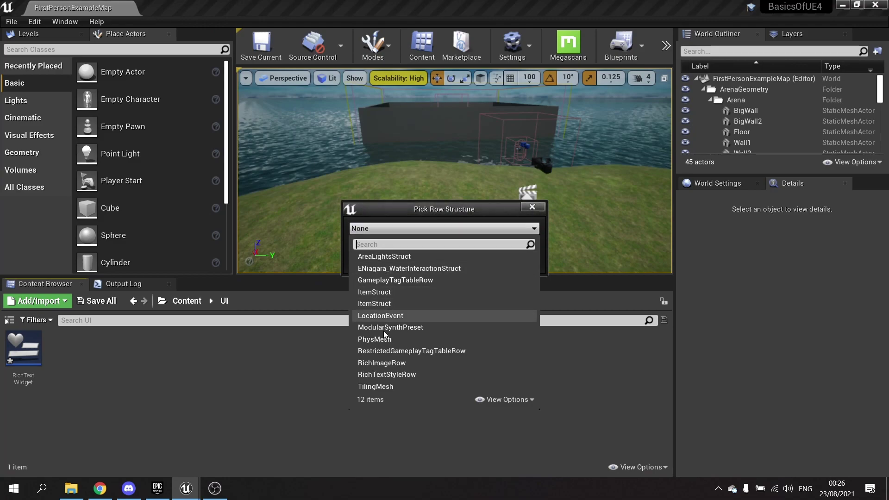
{"action": "left_click", "coordinate": [414, 376]}
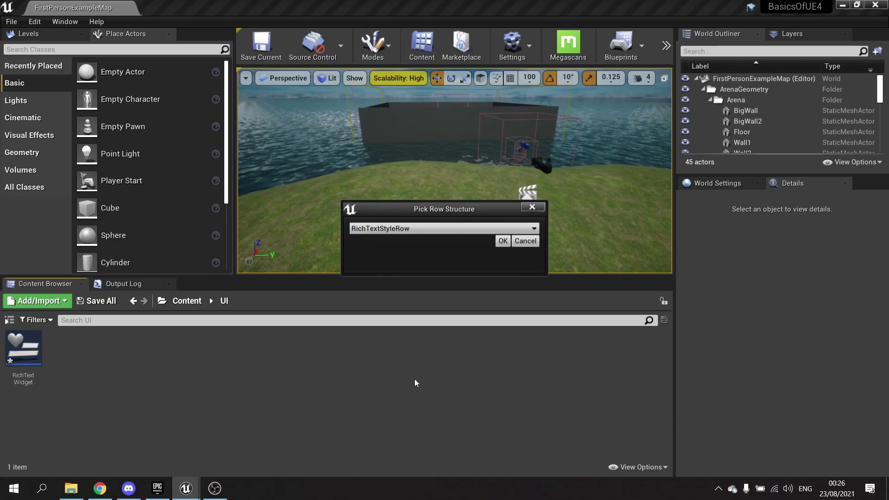
{"action": "left_click", "coordinate": [503, 241]}
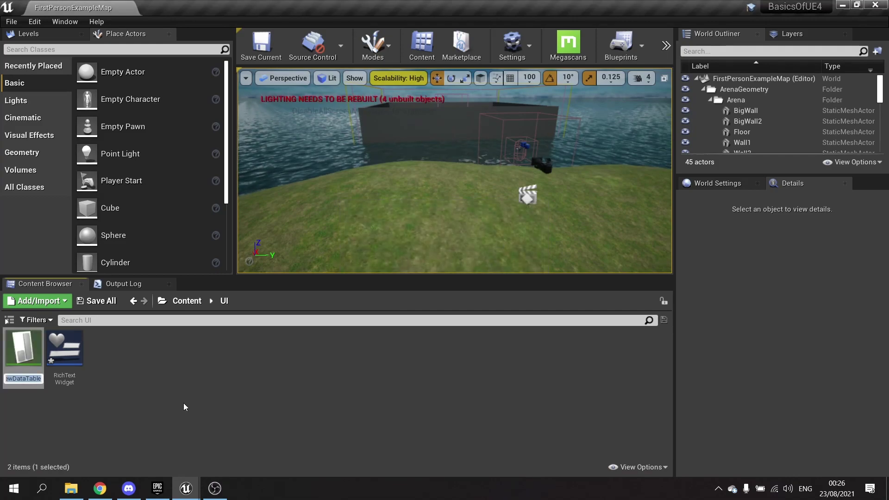
Name the new data table RichTextStylesheet.
{"action": "type", "text": "RichT"}
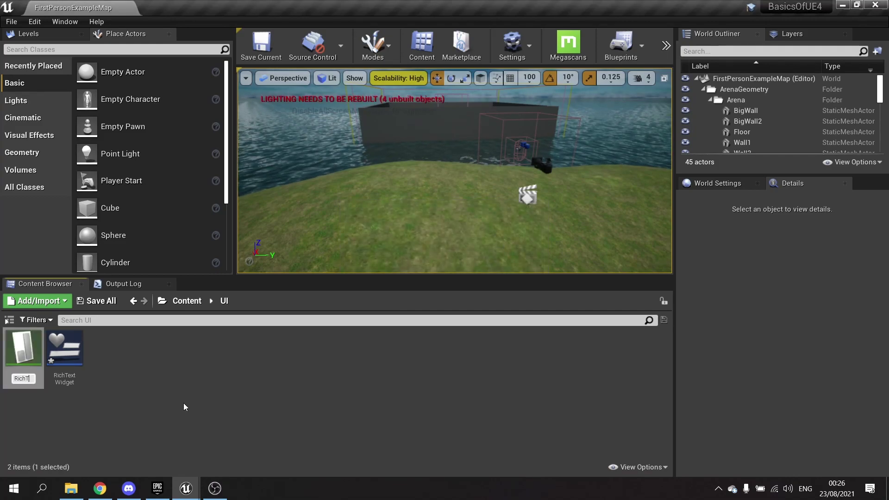
{"action": "type", "text": "extStyleshe"}
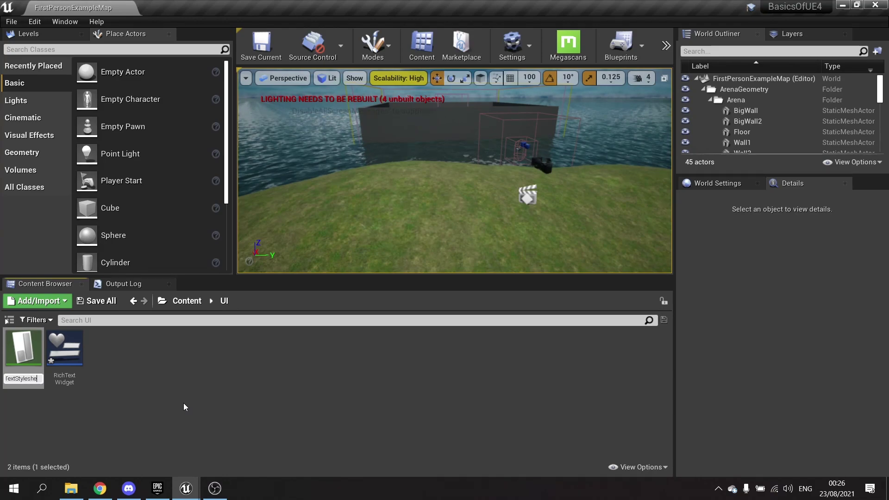
{"action": "type", "text": "et"}
{"action": "key", "text": "Return"}
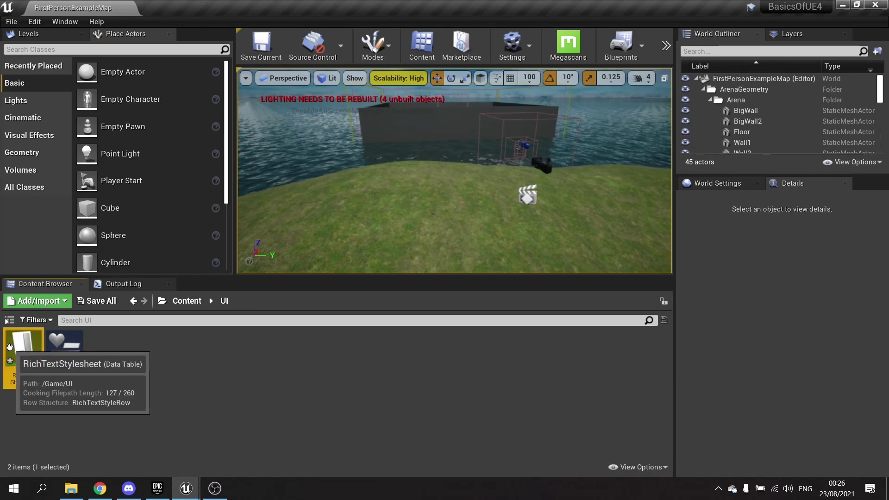
Open the RichTextStylesheet data table and add a row named Default.
{"action": "double_click", "coordinate": [64, 349]}
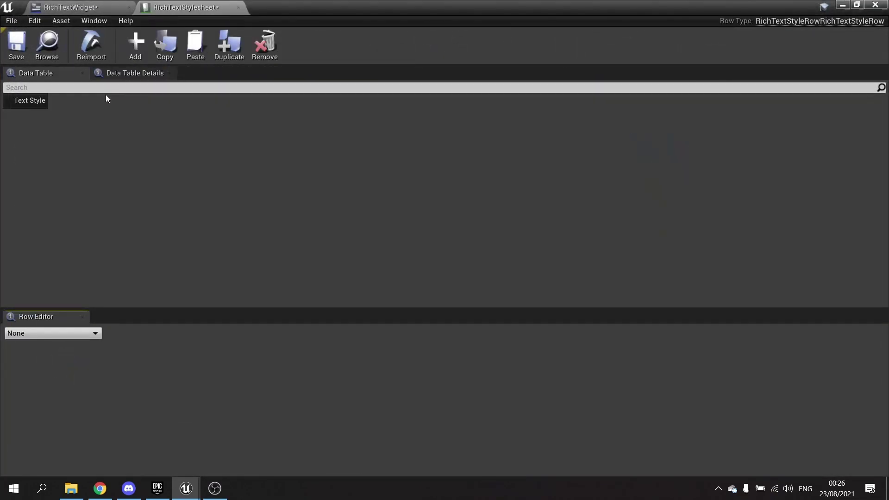
{"action": "left_click", "coordinate": [136, 44]}
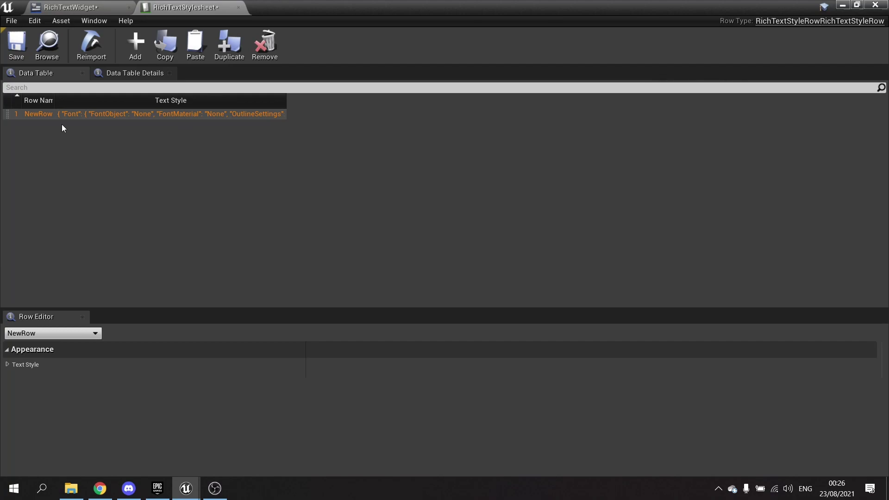
{"action": "double_click", "coordinate": [45, 115]}
{"action": "type", "text": "Def"}
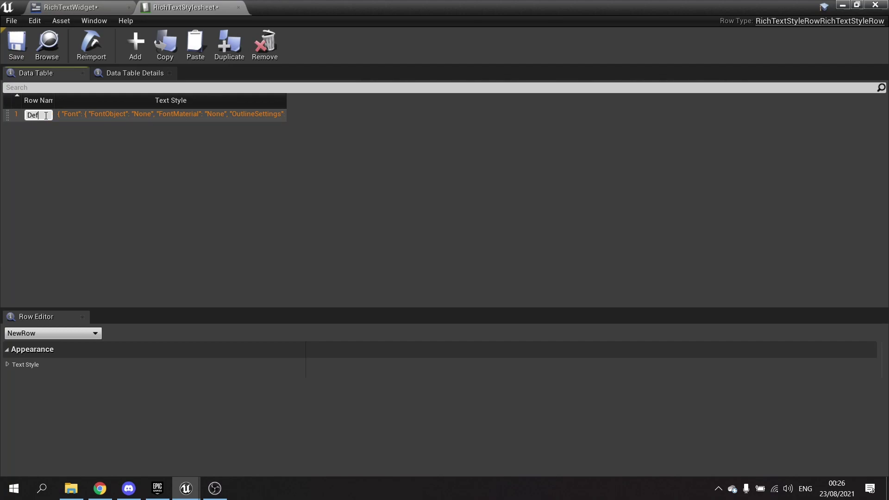
{"action": "key", "text": "Return"}
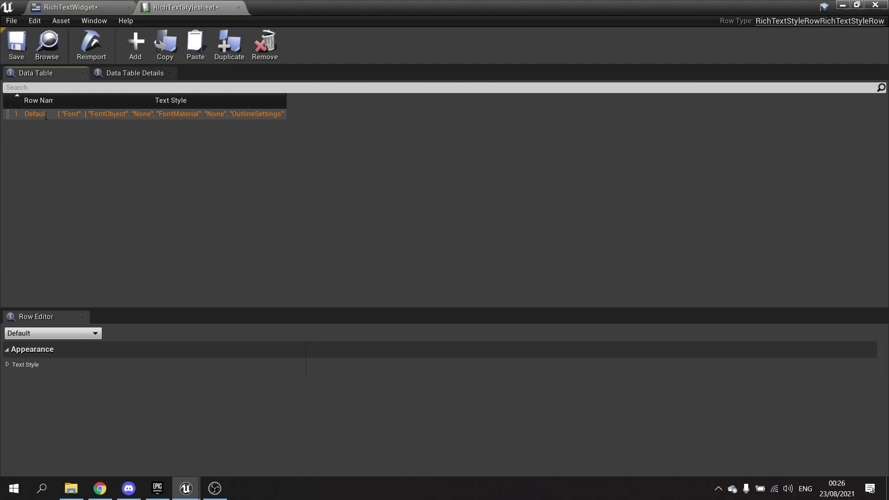
Set the font family in the Default row's text style to Roboto.
{"action": "left_click", "coordinate": [7, 364]}
{"action": "left_click", "coordinate": [12, 379]}
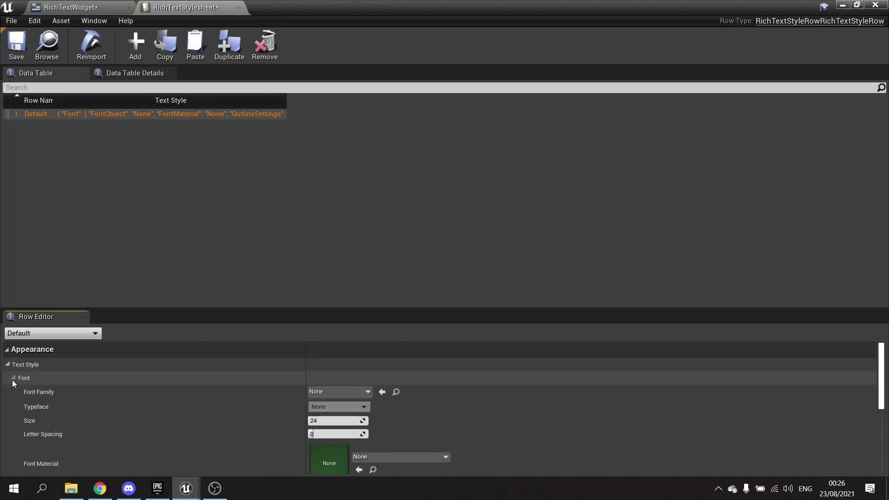
{"action": "left_click", "coordinate": [340, 392]}
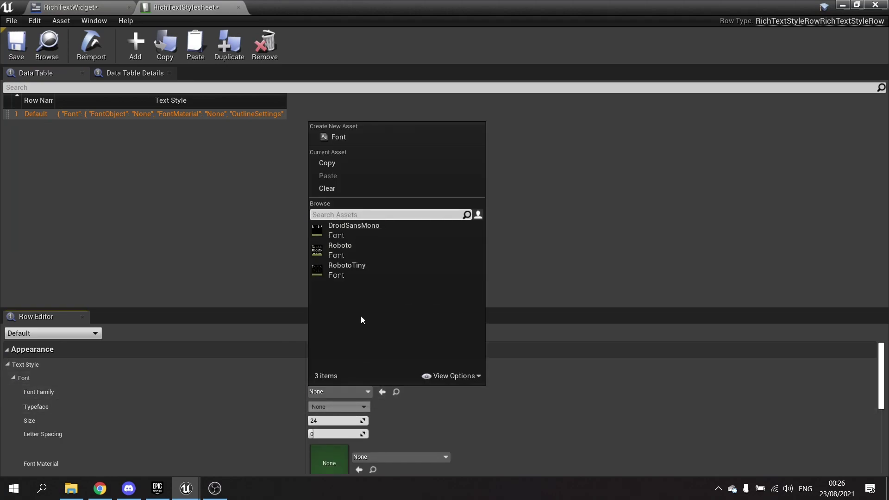
{"action": "left_click", "coordinate": [345, 245]}
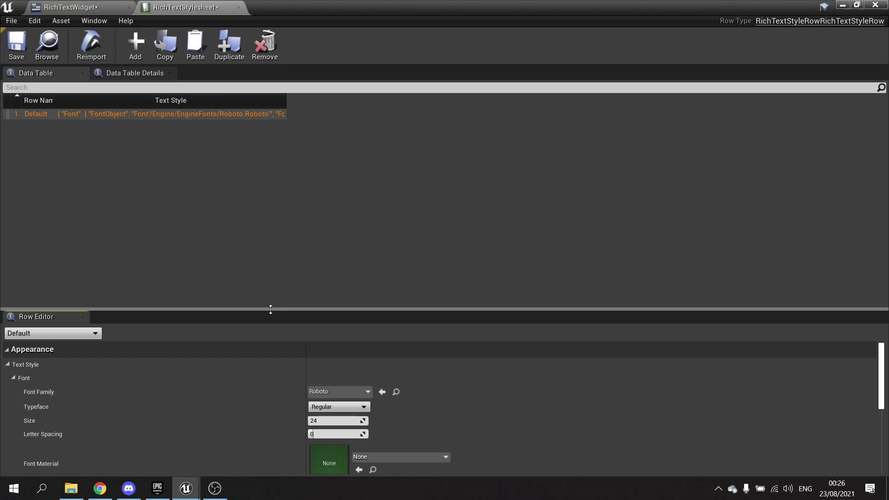
Set the Default row's text color to white.
{"action": "left_click_drag", "start_coordinate": [274, 309], "coordinate": [287, 220]}
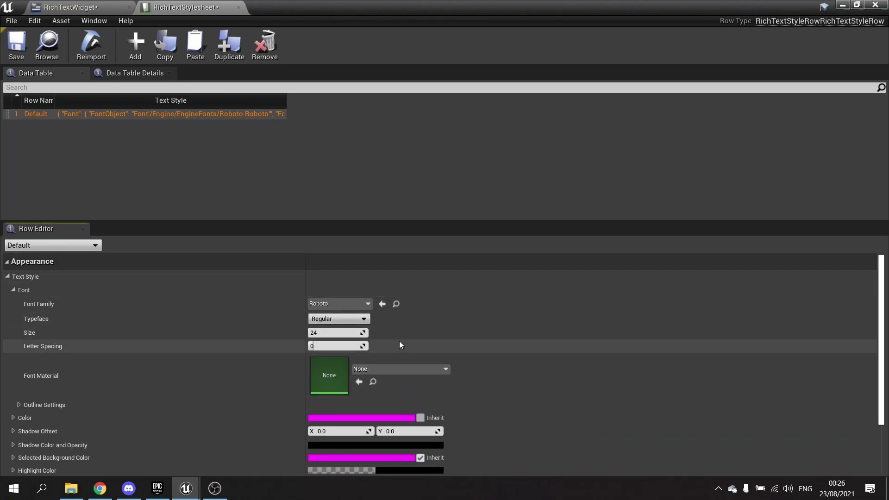
{"action": "scroll", "coordinate": [201, 408], "scroll_direction": "down", "scroll_amount": 1}
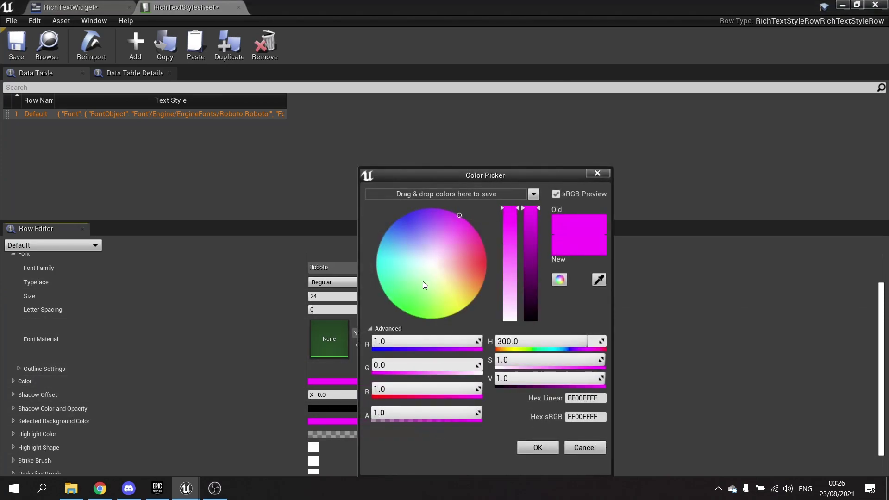
{"action": "left_click_drag", "start_coordinate": [504, 287], "coordinate": [509, 319]}
{"action": "left_click", "coordinate": [526, 446]}
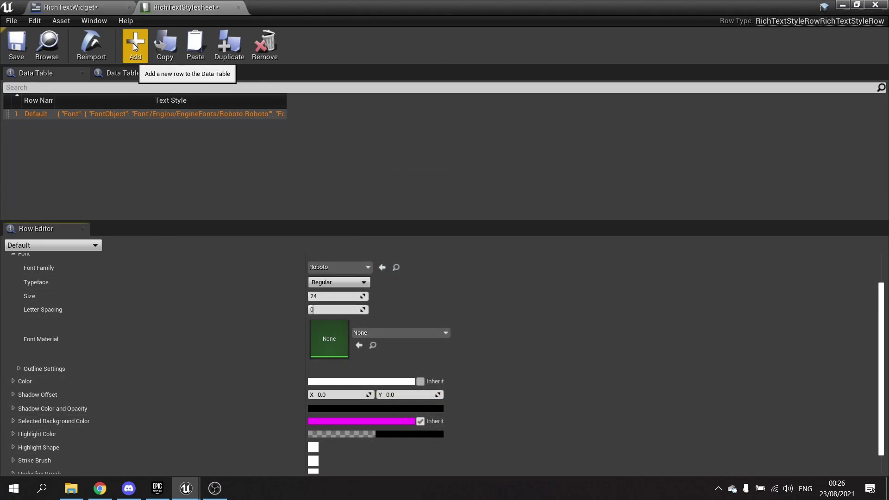
Add a second row to the data table and name it Italic.
{"action": "left_click", "coordinate": [133, 43]}
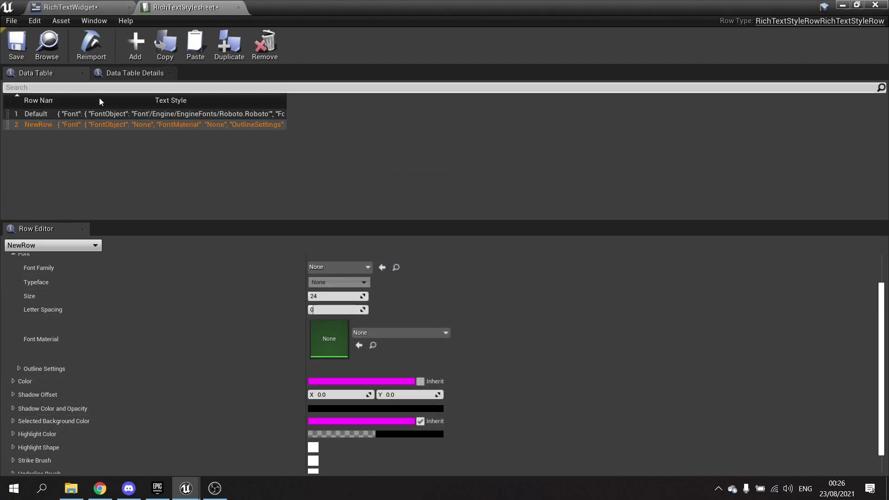
{"action": "double_click", "coordinate": [40, 124]}
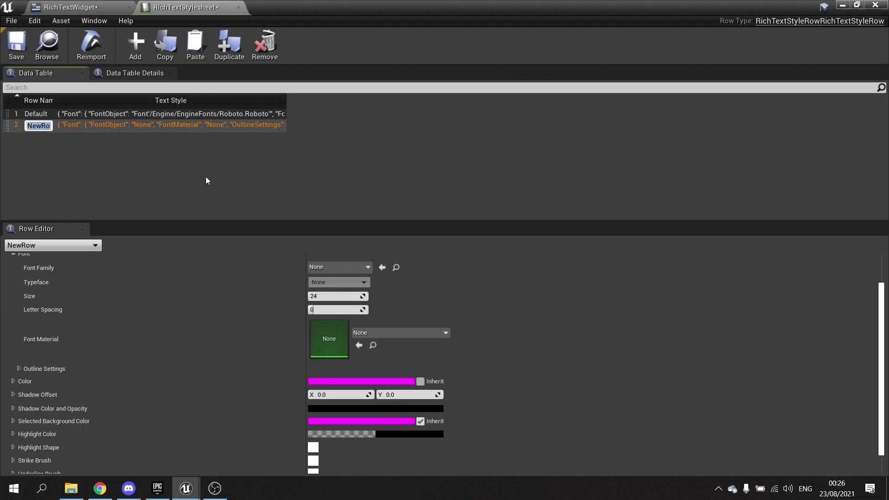
{"action": "type", "text": "Italic"}
{"action": "key", "text": "Return"}
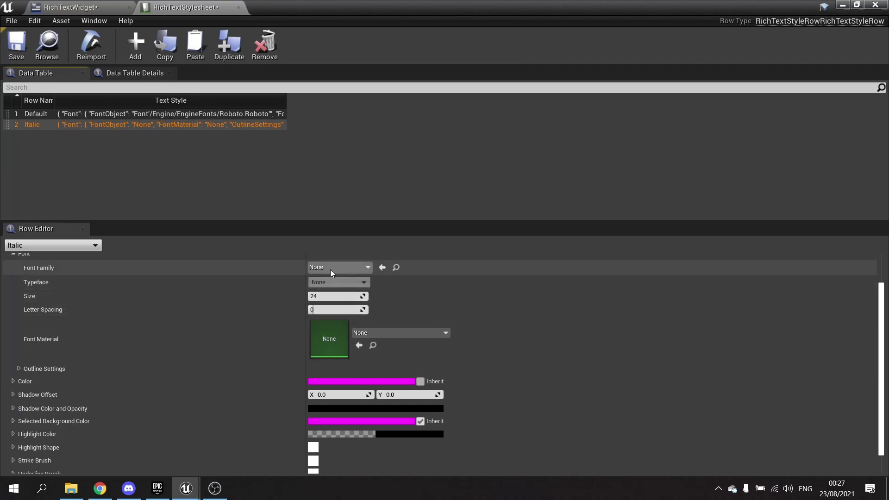
Style the Italic row's text as white Roboto with the Italic typeface.
{"action": "left_click", "coordinate": [330, 269]}
{"action": "left_click", "coordinate": [405, 342]}
{"action": "left_click", "coordinate": [356, 379]}
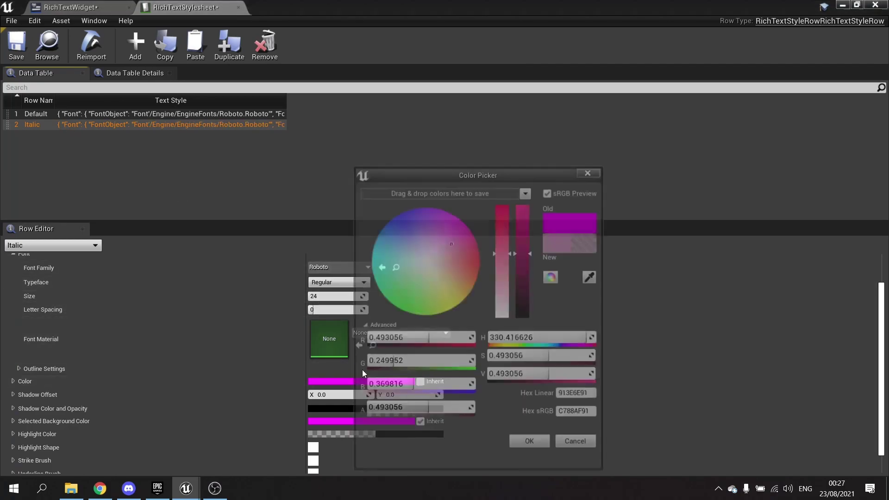
{"action": "left_click_drag", "start_coordinate": [505, 259], "coordinate": [505, 319]}
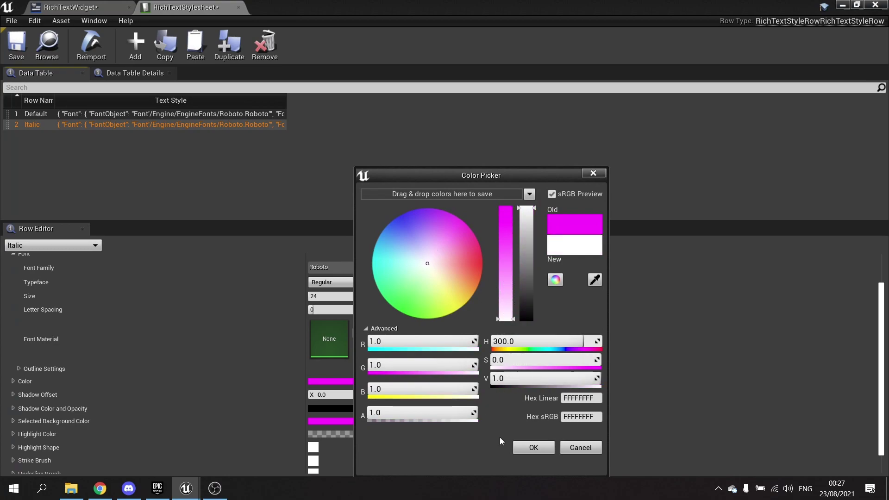
{"action": "left_click", "coordinate": [532, 447]}
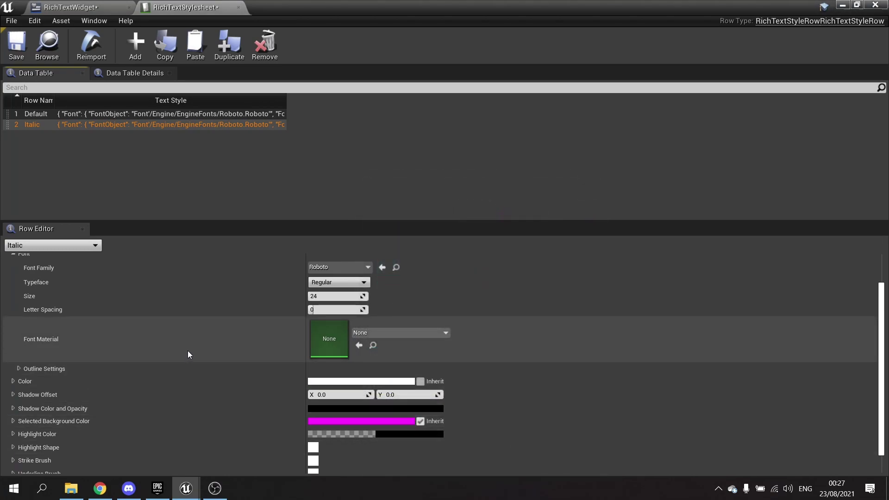
{"action": "left_click", "coordinate": [335, 283]}
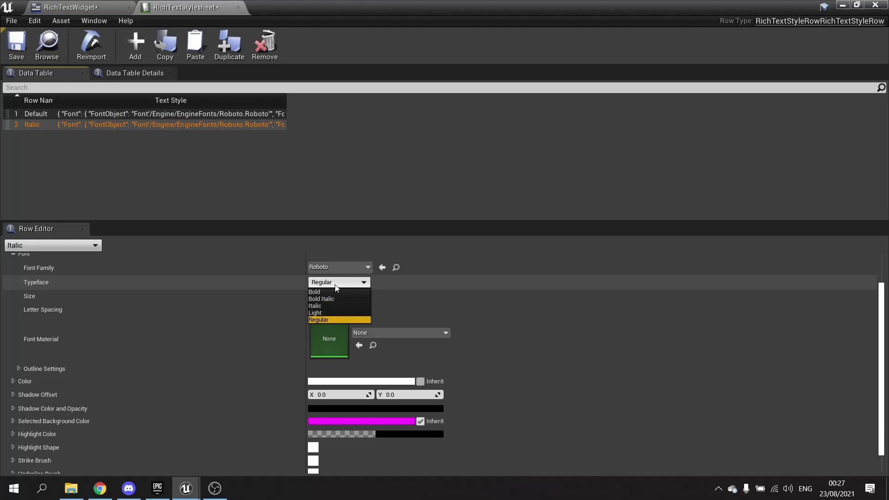
{"action": "left_click", "coordinate": [321, 304]}
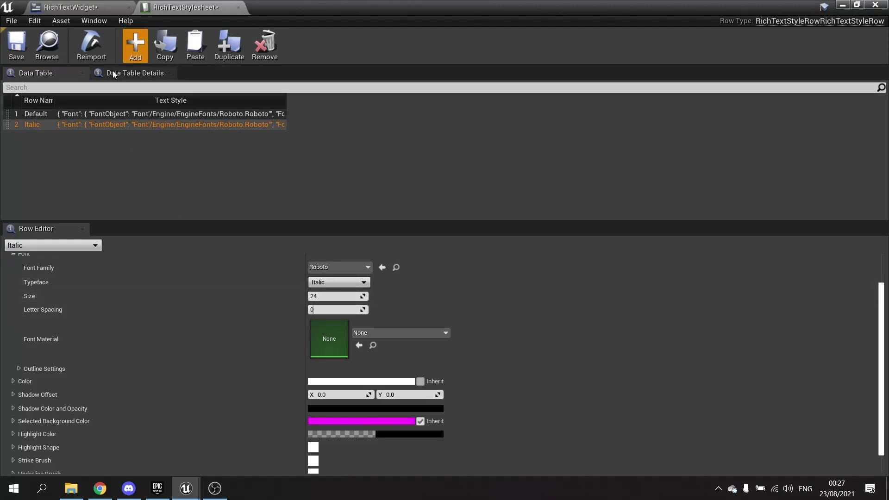
Add a third row to the data table and name it Name.
{"action": "left_click", "coordinate": [135, 45]}
{"action": "double_click", "coordinate": [41, 136]}
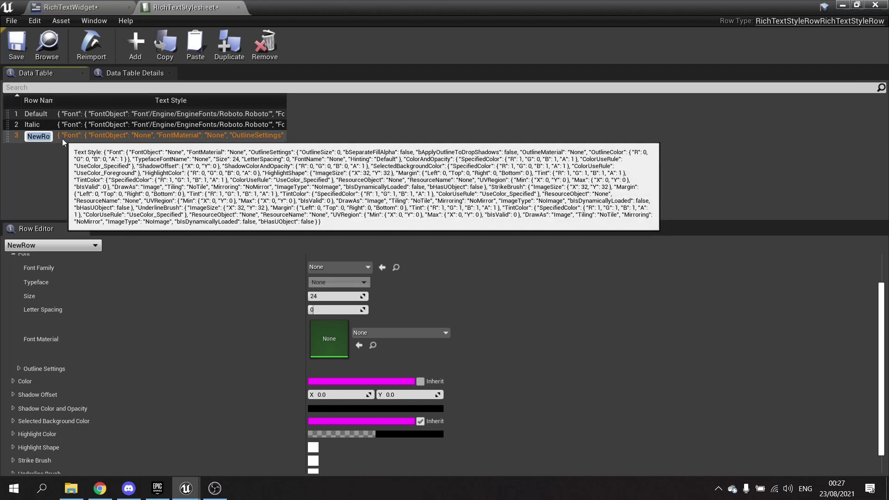
{"action": "type", "text": "Name"}
{"action": "key", "text": "Return"}
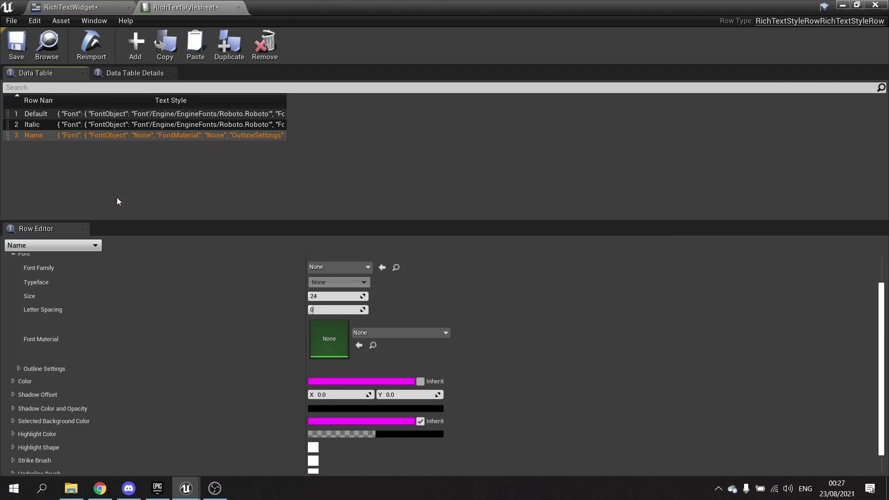
Style the Name row's text as Roboto in bright green (hex sRGB 54FF00FF) and save the data table.
{"action": "left_click", "coordinate": [340, 267]}
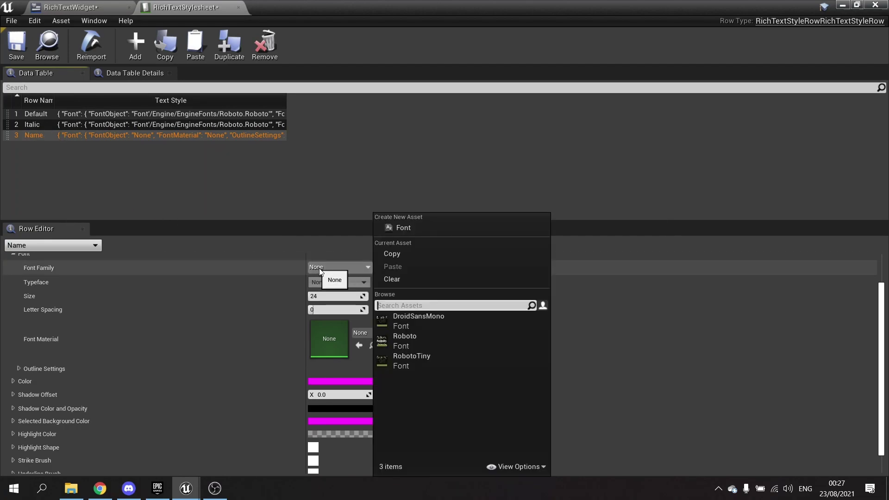
{"action": "left_click", "coordinate": [409, 337]}
{"action": "left_click", "coordinate": [328, 381]}
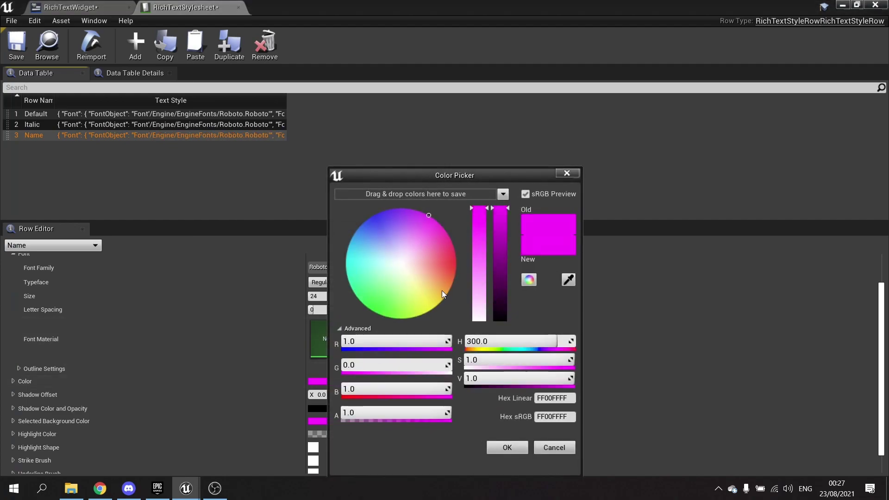
{"action": "left_click", "coordinate": [379, 314]}
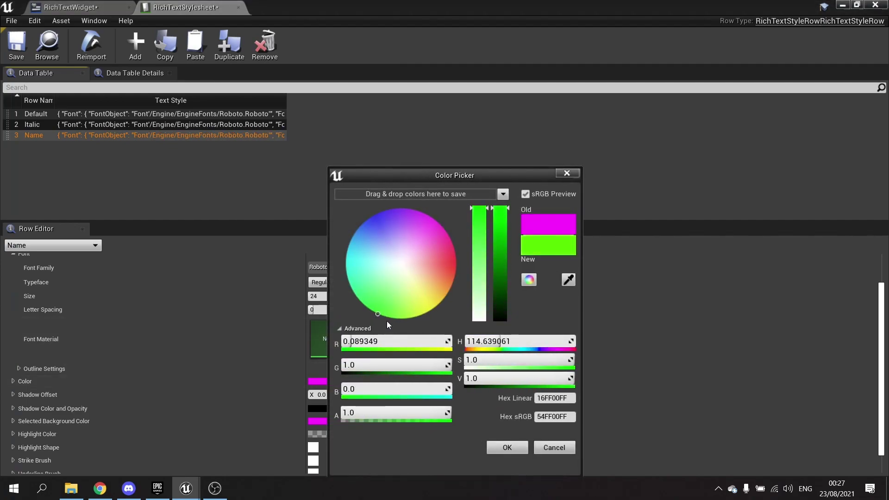
{"action": "left_click", "coordinate": [507, 447]}
{"action": "left_click", "coordinate": [17, 46]}
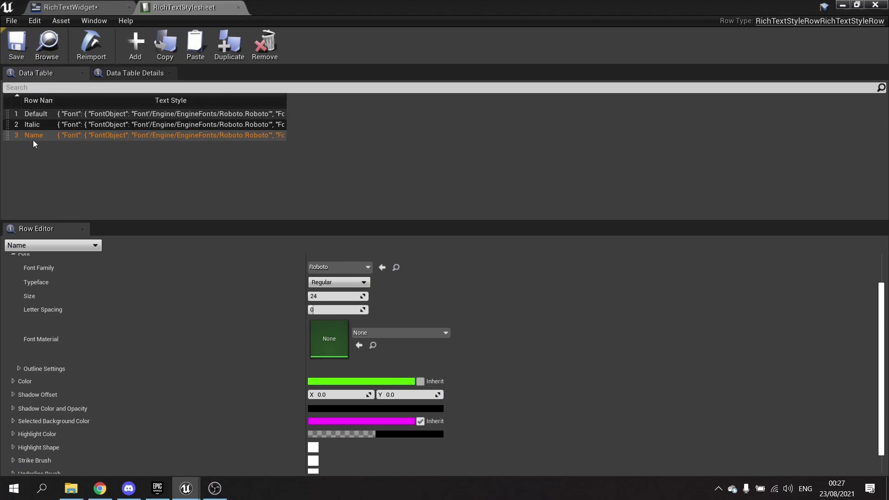
Assign RichTextStylesheet as the Rich Text Block's text style set in RichTextWidget and compile the widget.
{"action": "left_click", "coordinate": [87, 11]}
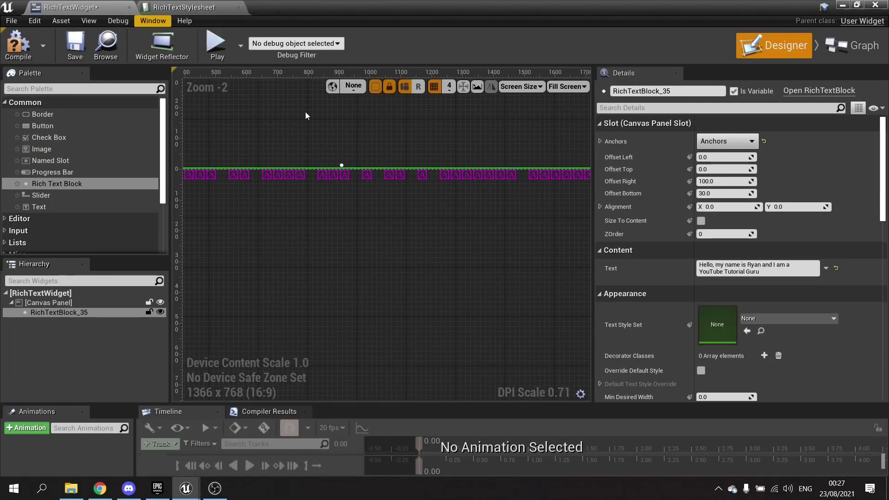
{"action": "left_click", "coordinate": [755, 318]}
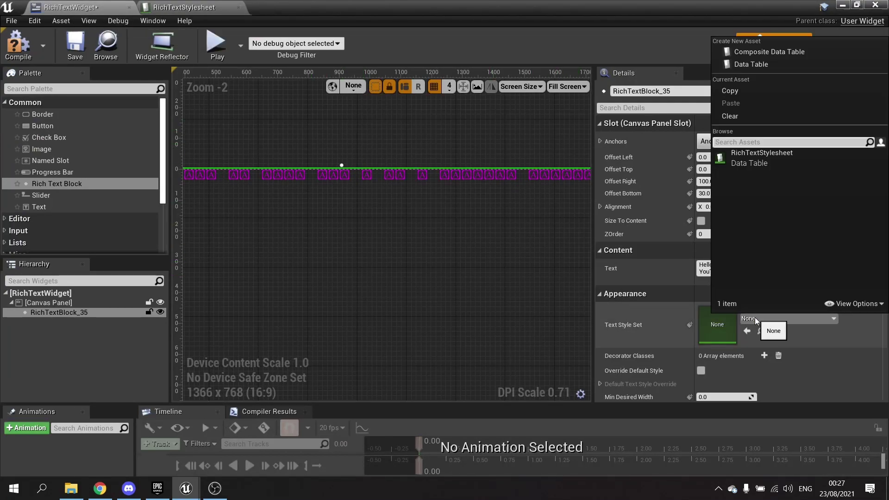
{"action": "left_click", "coordinate": [762, 159]}
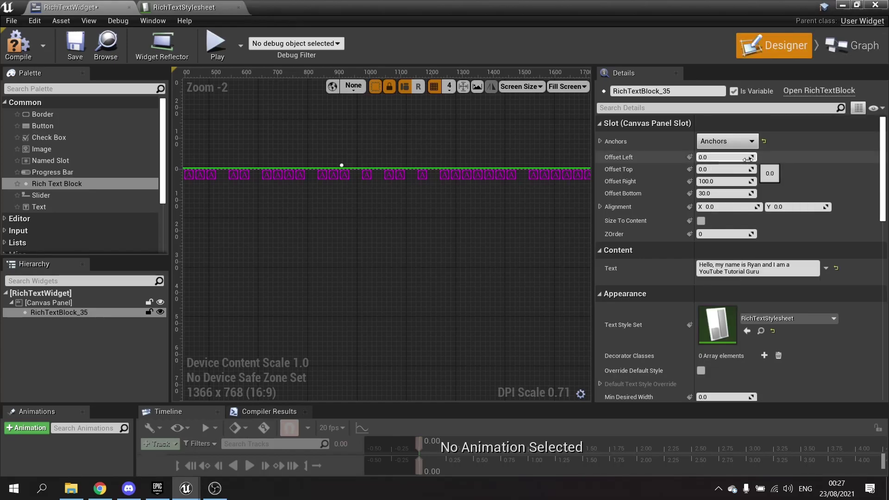
{"action": "left_click", "coordinate": [23, 47]}
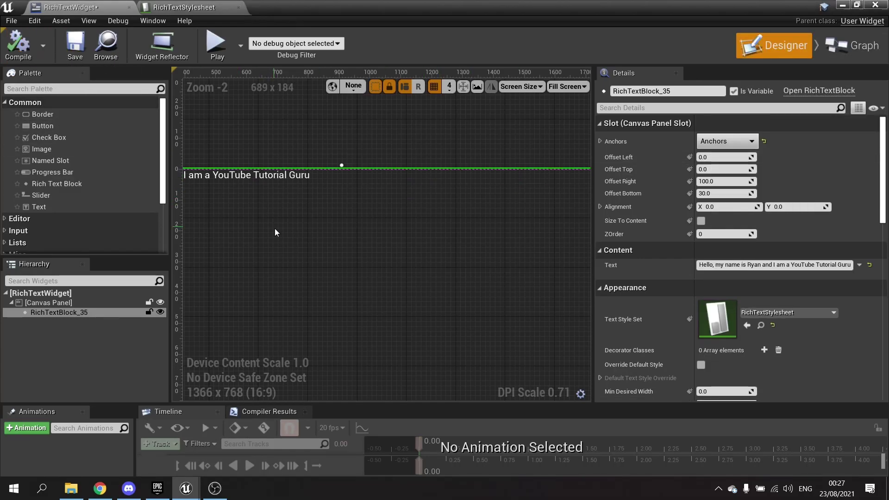
Wrap the person's first name in the Rich Text Block's text with <Name> and </> tags.
{"action": "right_click_drag", "start_coordinate": [296, 229], "coordinate": [444, 197]}
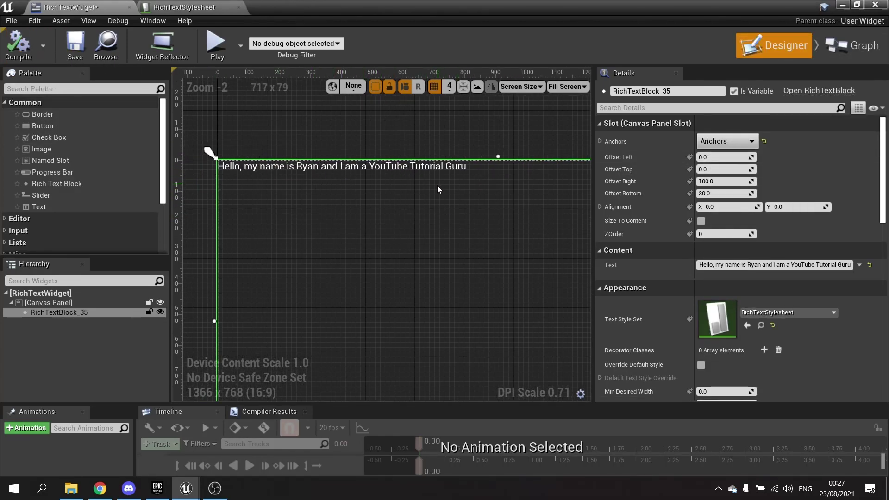
{"action": "scroll", "coordinate": [437, 185], "scroll_direction": "up", "scroll_amount": 3}
{"action": "right_click_drag", "start_coordinate": [364, 177], "coordinate": [541, 196]}
{"action": "right_click_drag", "start_coordinate": [298, 171], "coordinate": [333, 202]}
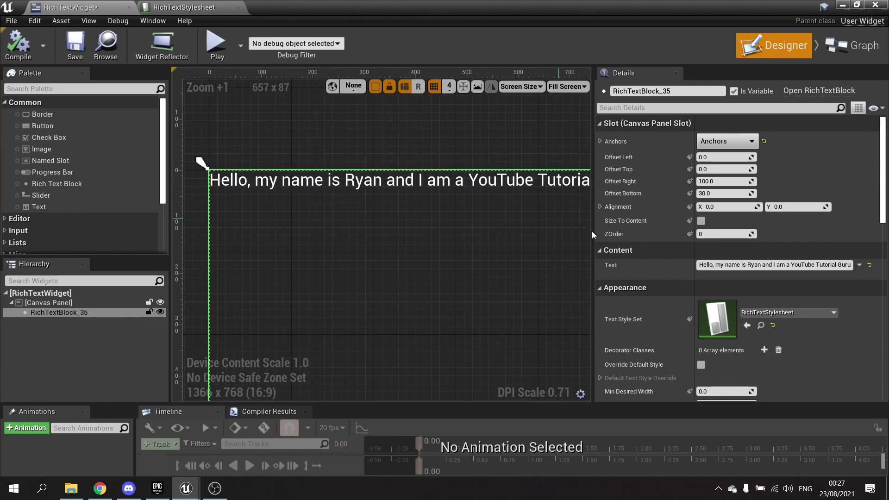
{"action": "left_click", "coordinate": [747, 264]}
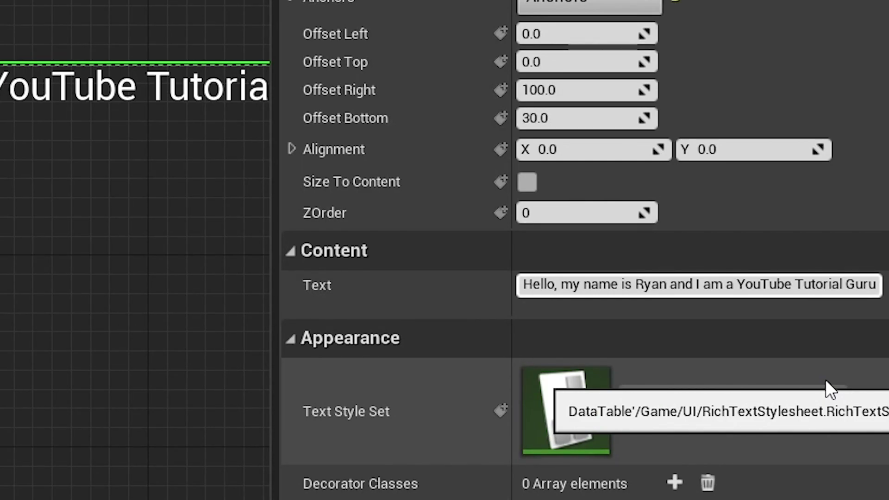
{"action": "type", "text": "<"}
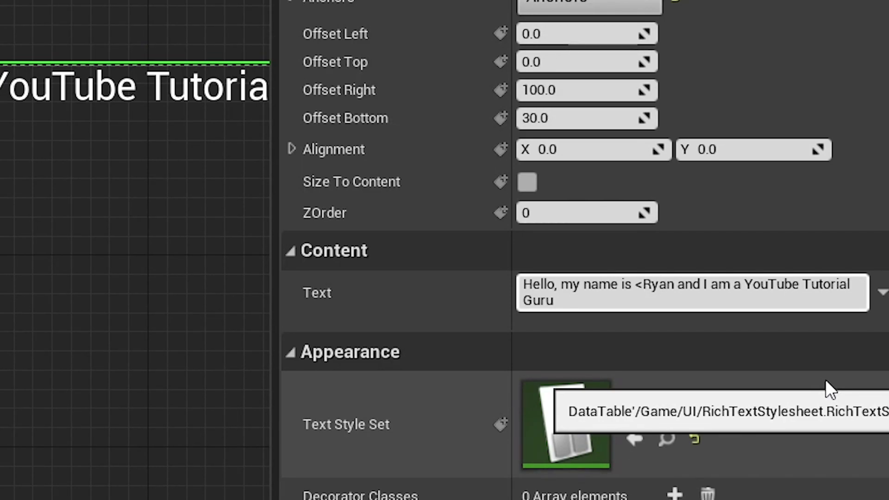
{"action": "type", "text": "Name"}
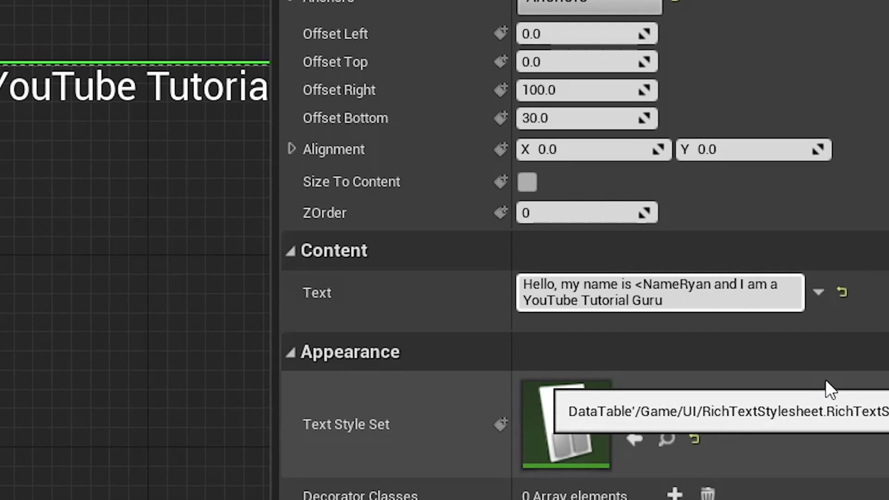
{"action": "type", "text": ">"}
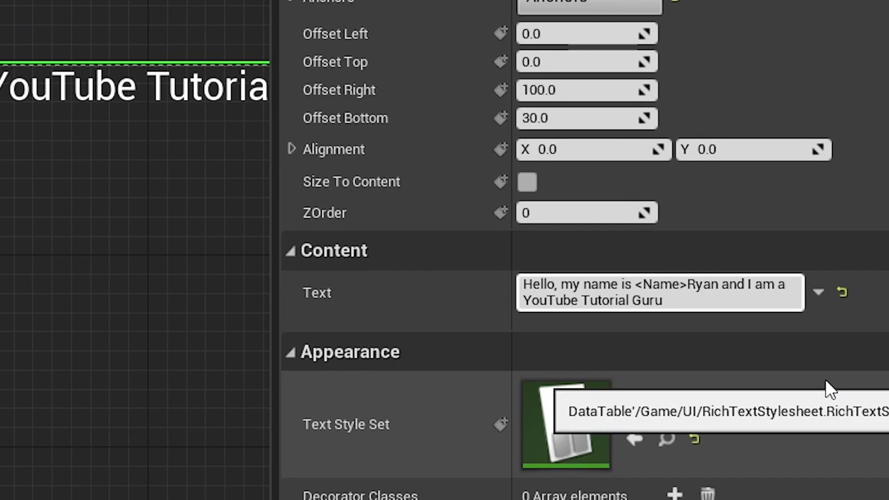
{"action": "key", "text": "Right"}
{"action": "key", "text": "Right"}
{"action": "key", "text": "Right"}
{"action": "type", "text": "</"}
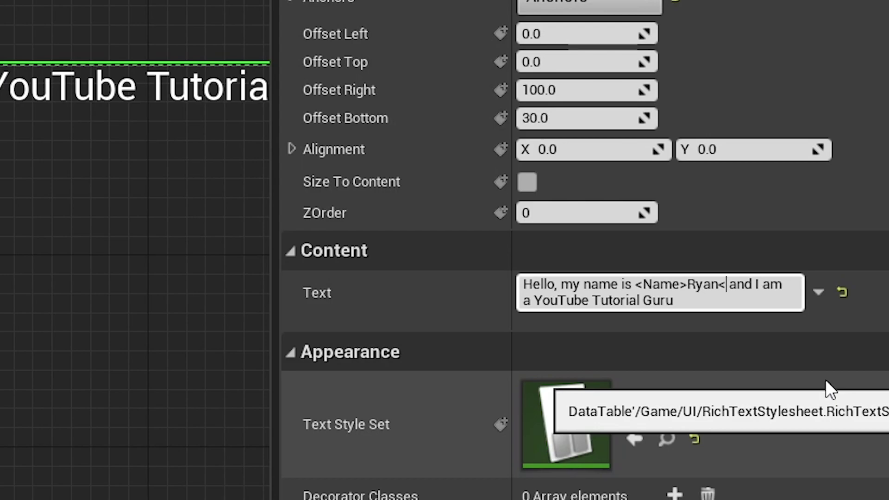
{"action": "type", "text": ">"}
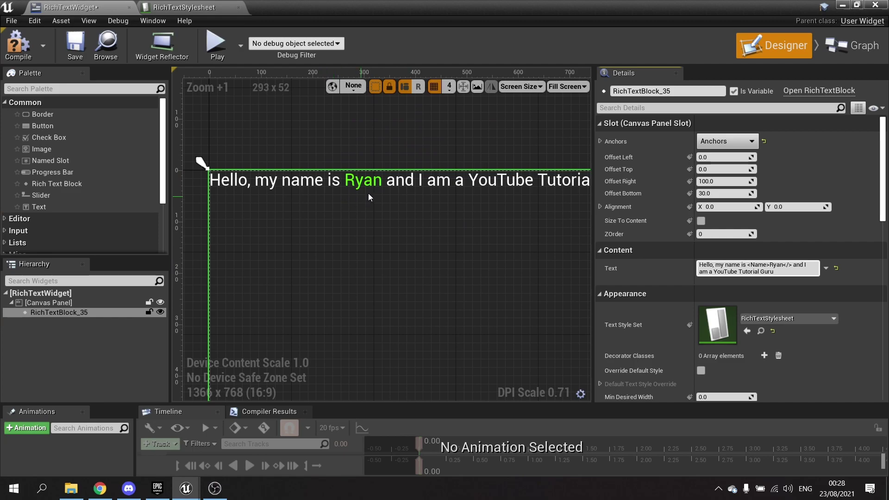
Wrap the word Guru at the end of the Rich Text Block's text with <Italic> and </> tags.
{"action": "right_click_drag", "start_coordinate": [477, 213], "coordinate": [369, 216]}
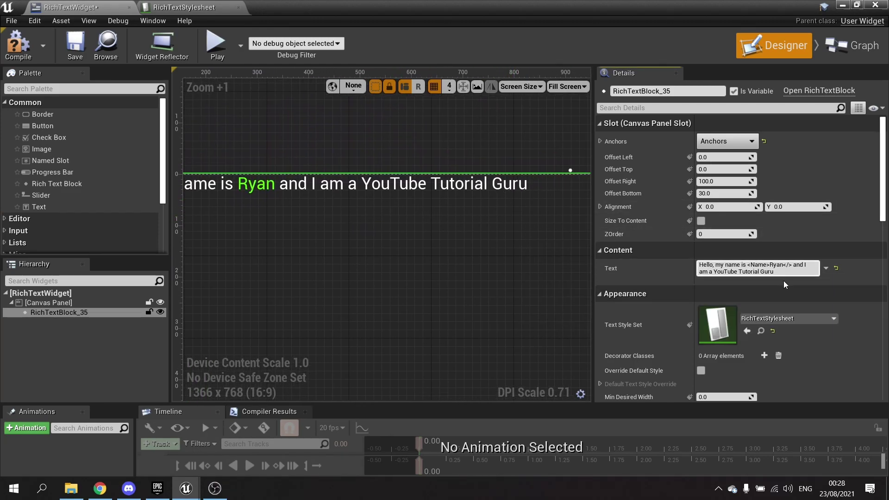
{"action": "left_click", "coordinate": [762, 273]}
{"action": "type", "text": "<Italic>"}
{"action": "key", "text": "End"}
{"action": "type", "text": "</"}
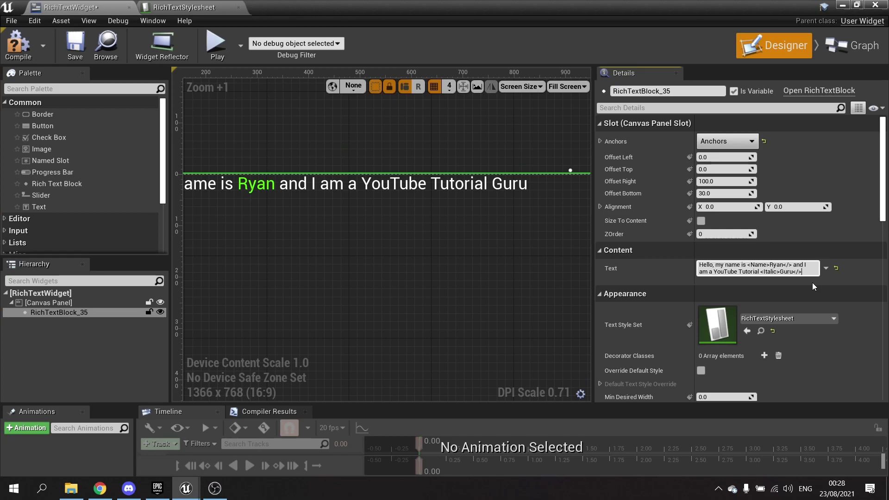